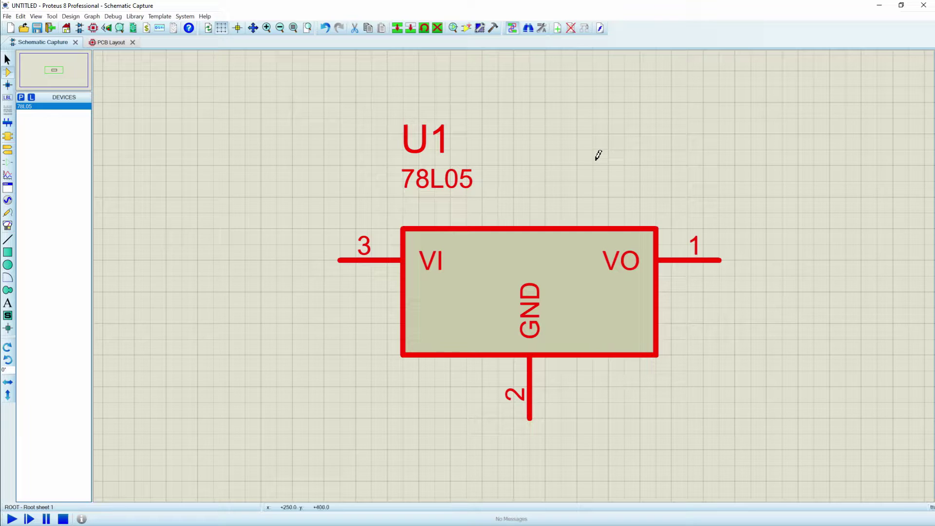
Look over the pin connections in the l78l.pdf datasheet and minimise it again.
{"action": "left_click", "coordinate": [615, 178]}
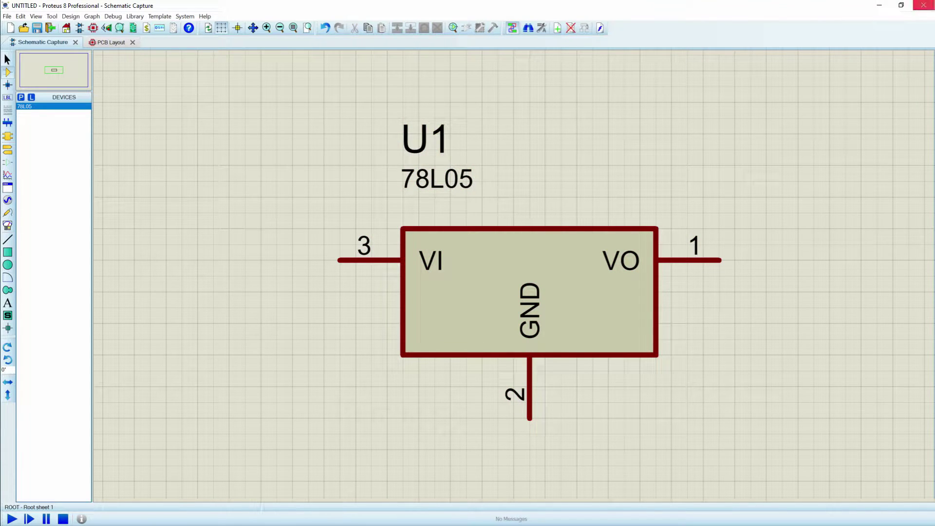
{"action": "left_click_drag", "start_coordinate": [934, 195], "coordinate": [476, 0]}
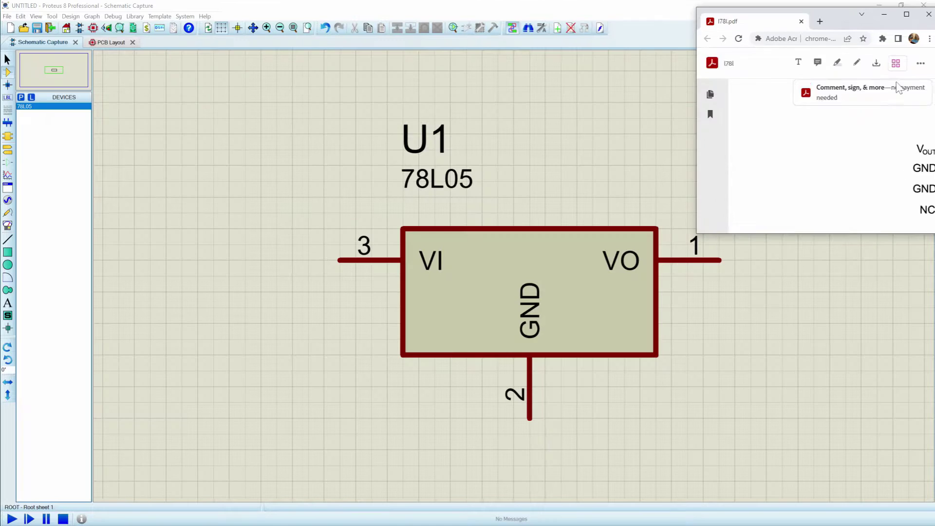
{"action": "double_click", "coordinate": [795, 15]}
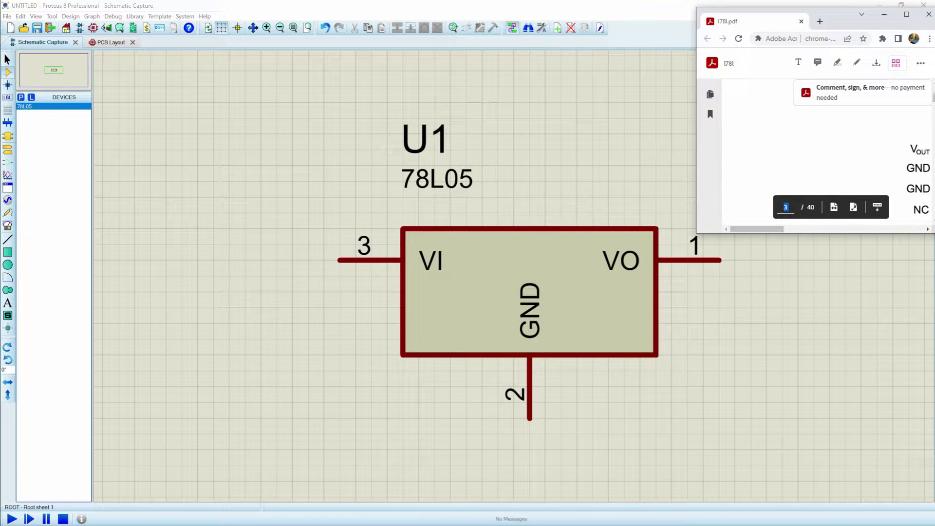
{"action": "left_click", "coordinate": [883, 14]}
Check which PCB packages are offered for component U1 in its properties, and leave them unchanged.
{"action": "double_click", "coordinate": [506, 243]}
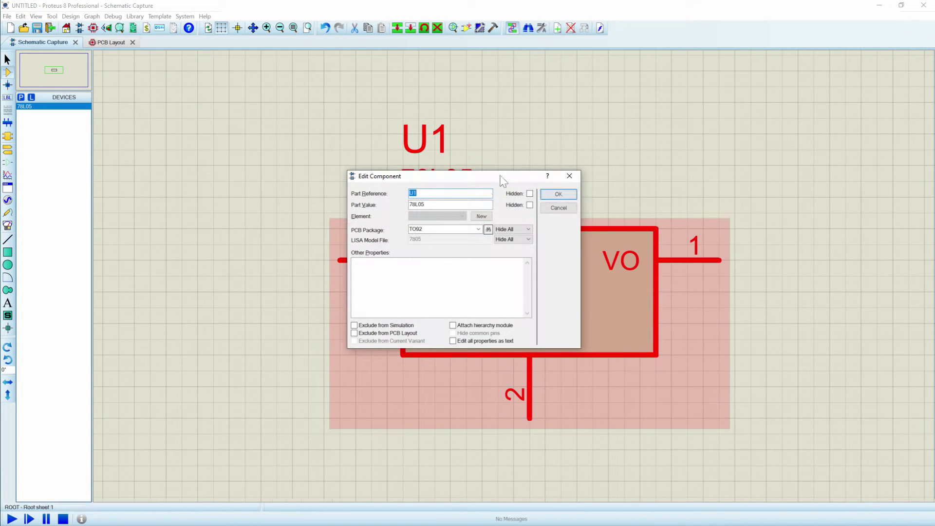
{"action": "left_click", "coordinate": [478, 229]}
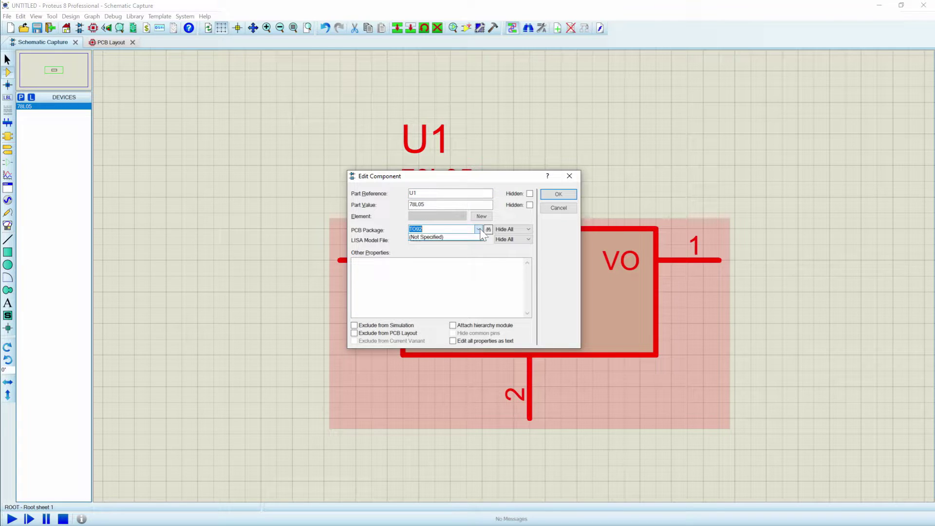
{"action": "left_click", "coordinate": [564, 212]}
{"action": "left_click", "coordinate": [565, 207]}
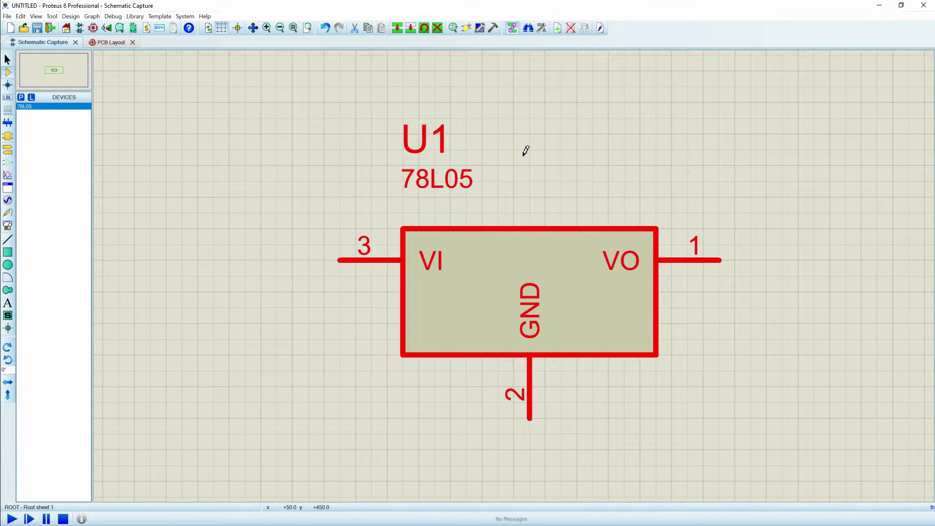
Add the SO8 package from the SMTCHIP library to the 78L05 with the Packaging Tool, searching for "so8".
{"action": "left_click", "coordinate": [480, 29]}
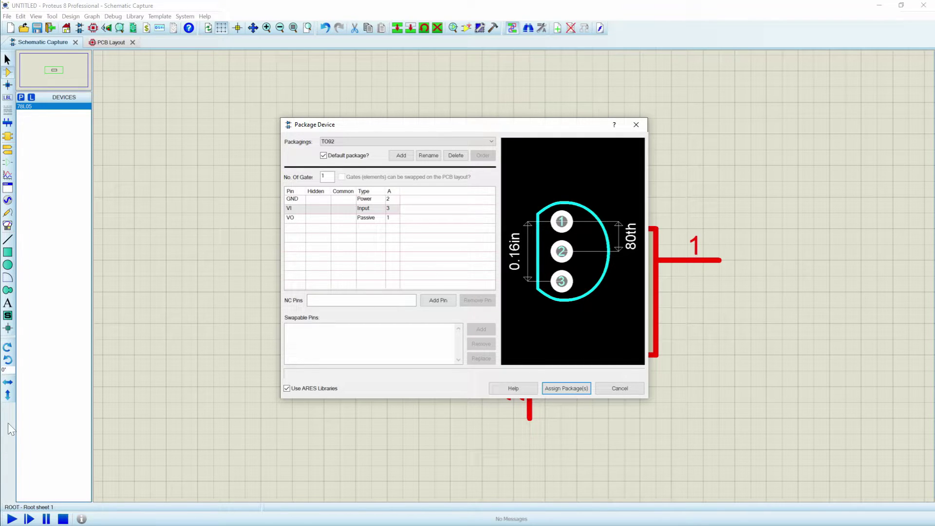
{"action": "left_click", "coordinate": [404, 141]}
{"action": "left_click", "coordinate": [404, 141]}
{"action": "left_click", "coordinate": [404, 157]}
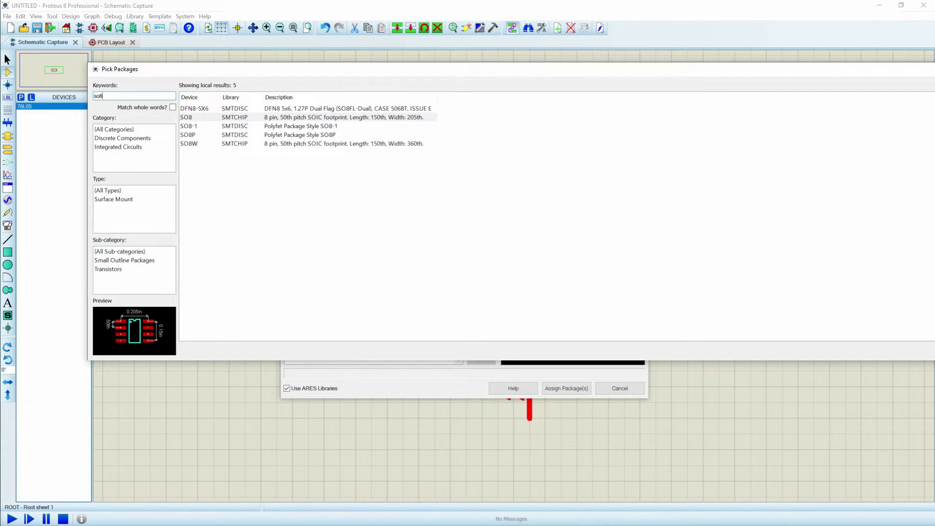
{"action": "left_click", "coordinate": [204, 118]}
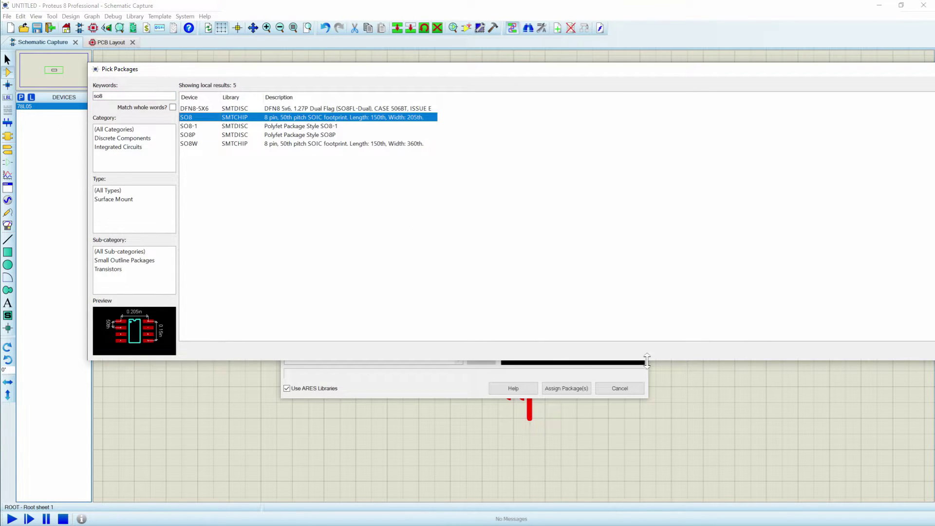
{"action": "left_click_drag", "start_coordinate": [894, 62], "coordinate": [886, 67]}
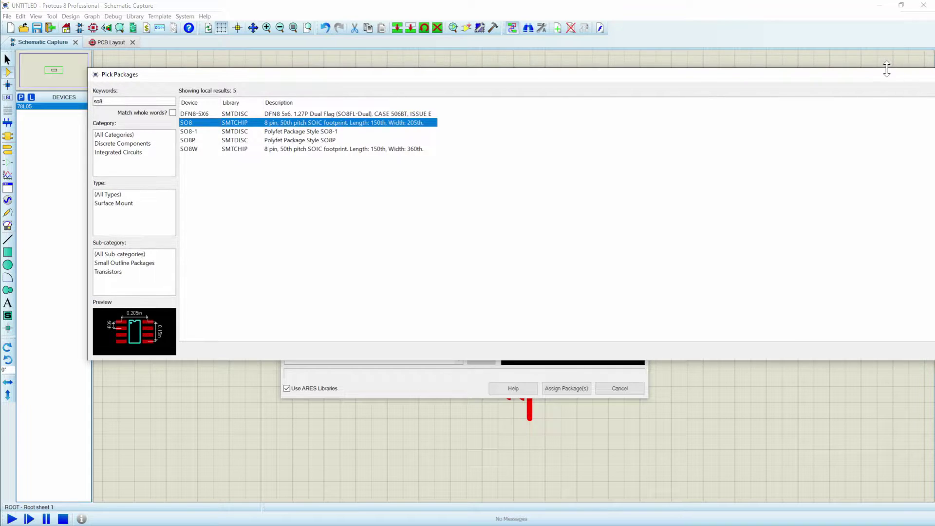
{"action": "left_click_drag", "start_coordinate": [887, 74], "coordinate": [744, 74]}
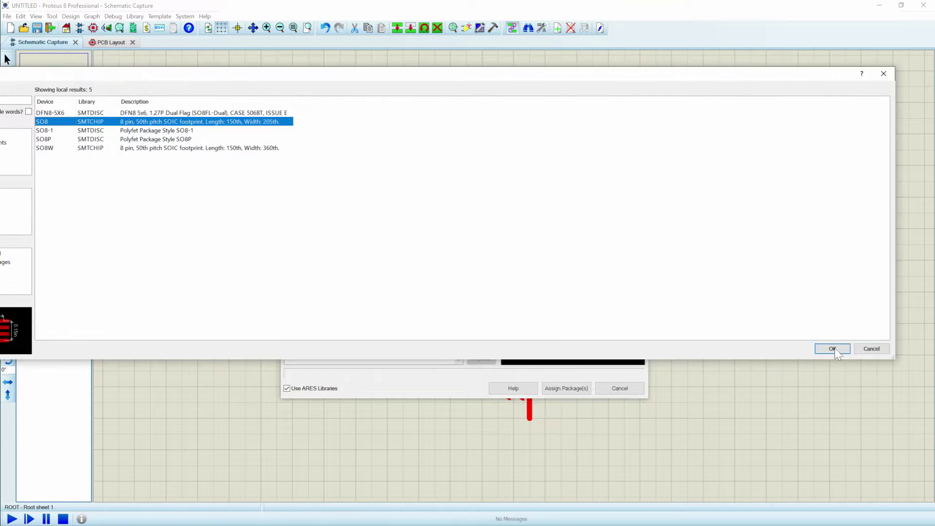
{"action": "left_click", "coordinate": [834, 350]}
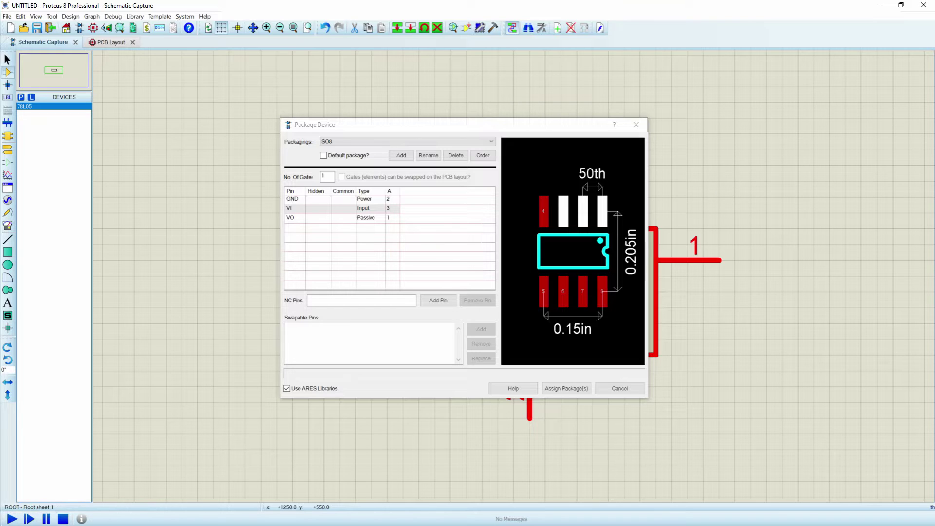
Put the datasheet's SO-8 pinout beside the packaging dialog and assign SO8 pin 8 to VI and pin 1 to VO.
{"action": "left_click_drag", "start_coordinate": [934, 265], "coordinate": [441, 0]}
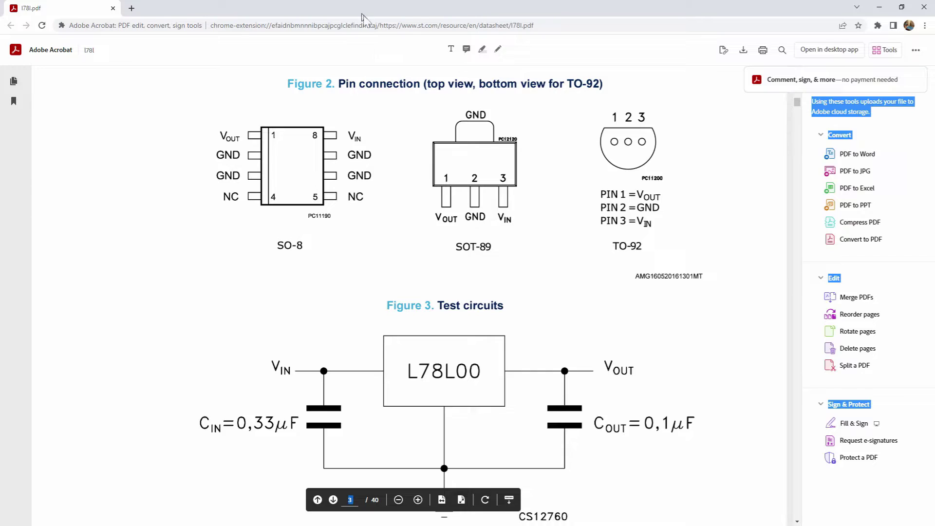
{"action": "left_click_drag", "start_coordinate": [360, 13], "coordinate": [596, 88]}
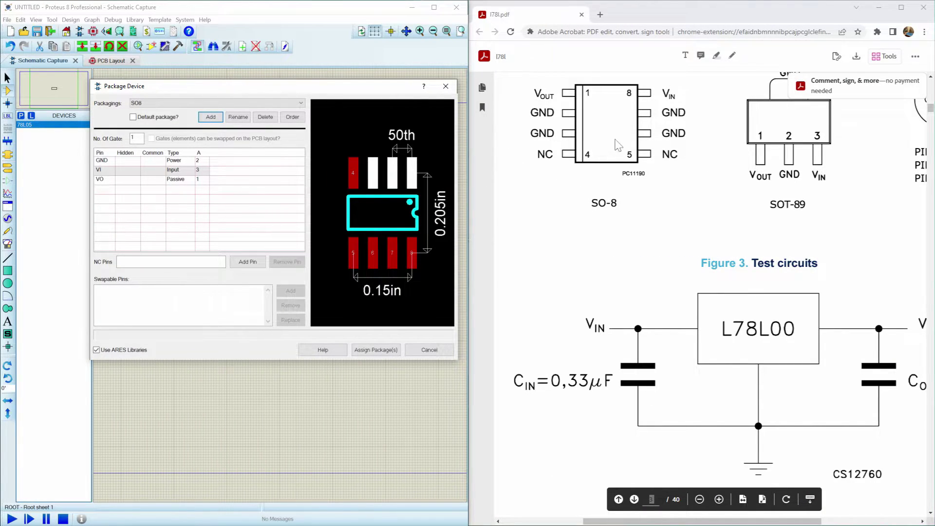
{"action": "left_click", "coordinate": [199, 170]}
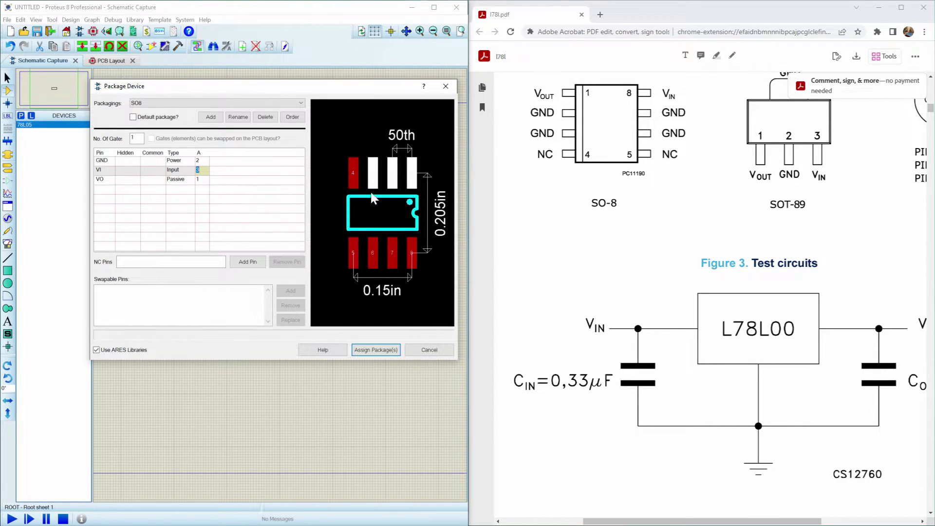
{"action": "left_click", "coordinate": [411, 253]}
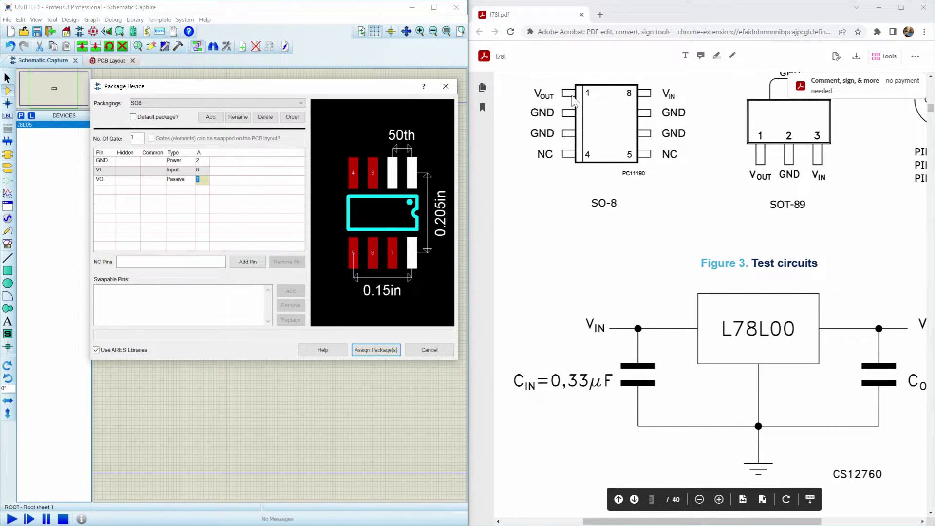
{"action": "left_click", "coordinate": [412, 175]}
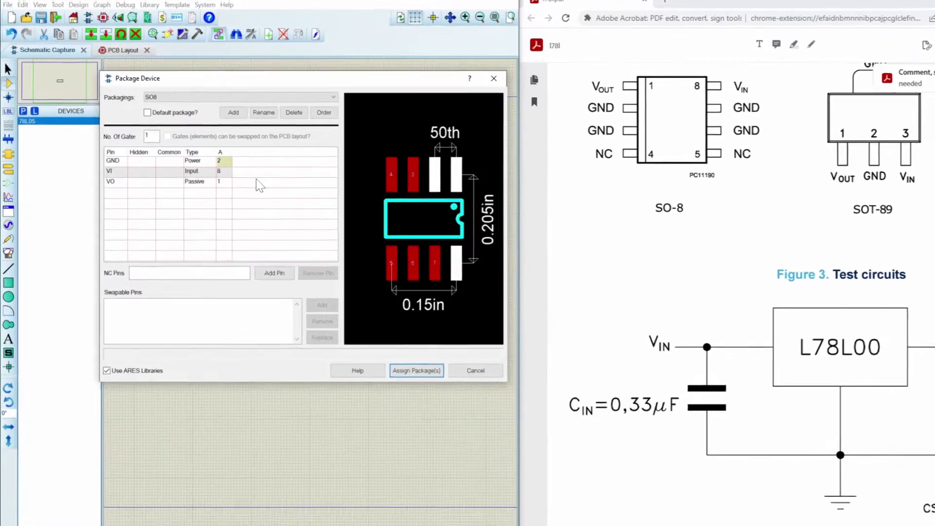
Assign SO8 pins 2,3,6,7 to the GND pin.
{"action": "type", "text": "2"}
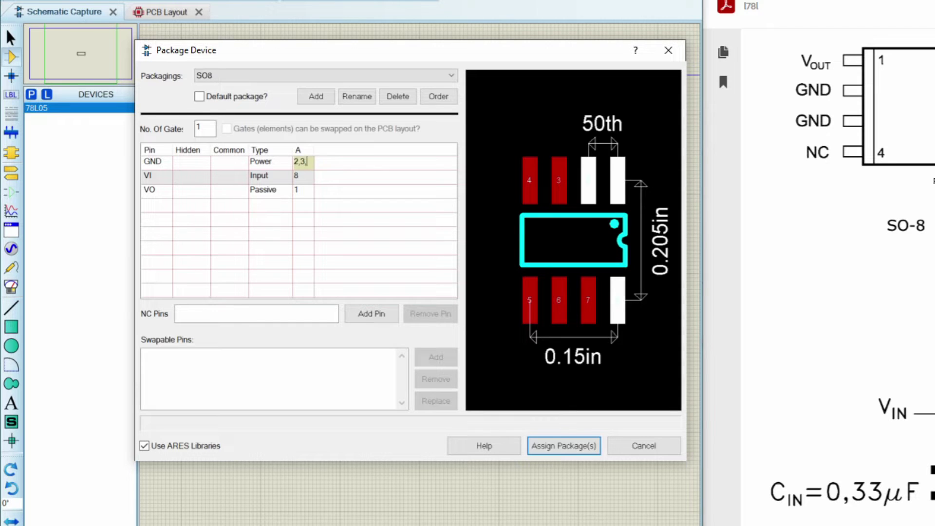
{"action": "type", "text": "7"}
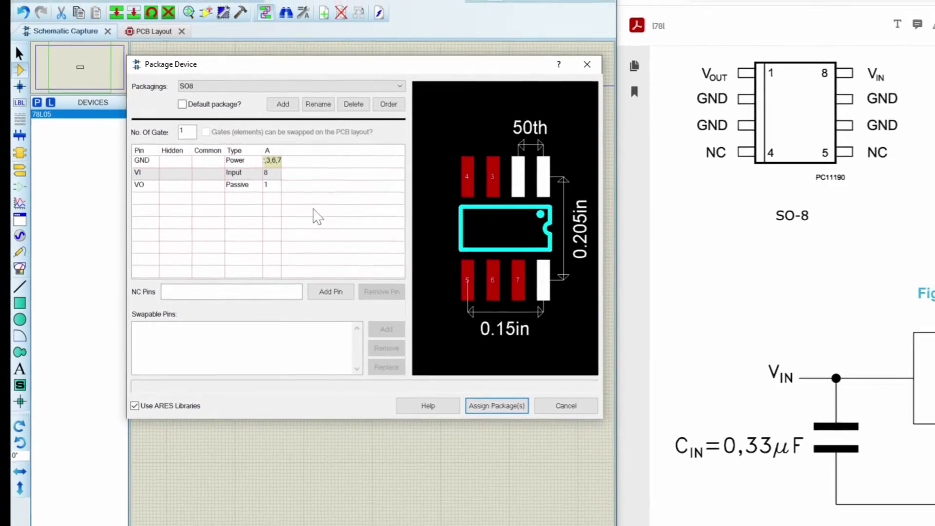
{"action": "left_click", "coordinate": [352, 223]}
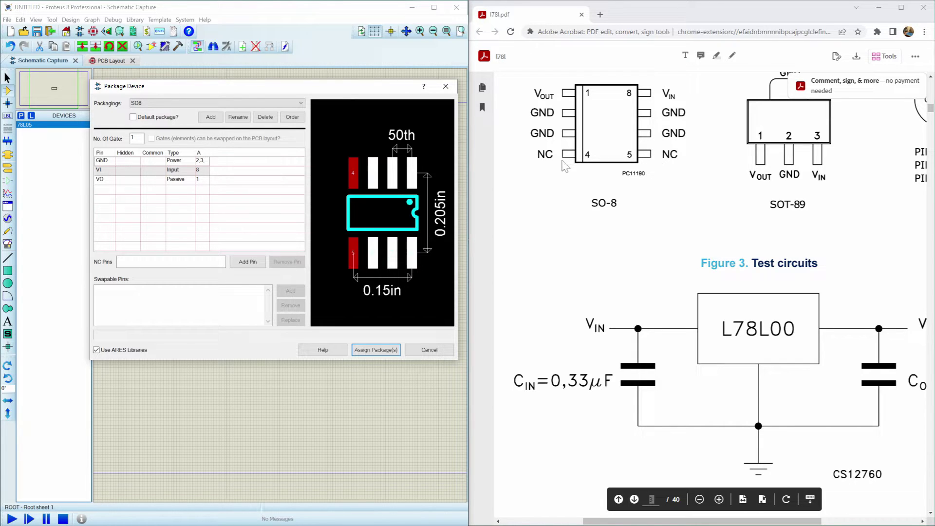
Define pins 4,5 as NC pins and save the device's packages to the USERDVC library.
{"action": "left_click", "coordinate": [118, 262]}
{"action": "type", "text": "4"}
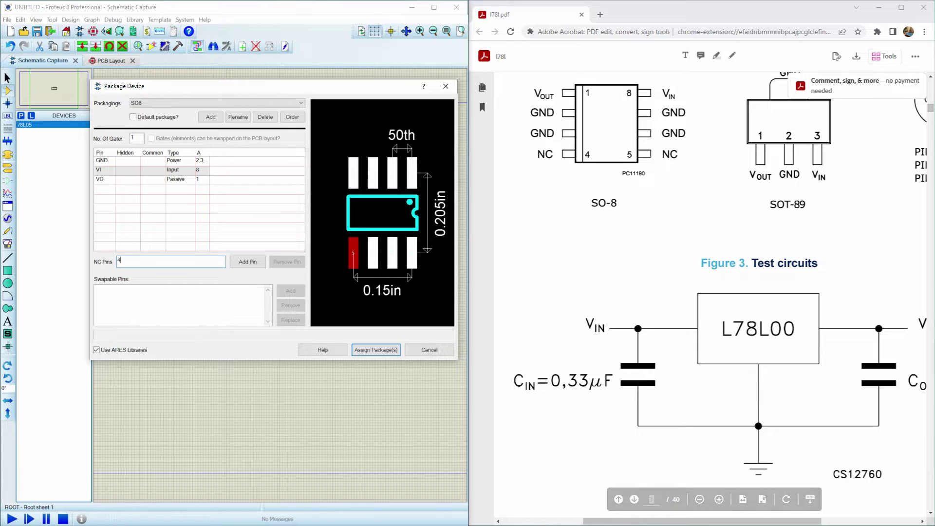
{"action": "type", "text": ",5"}
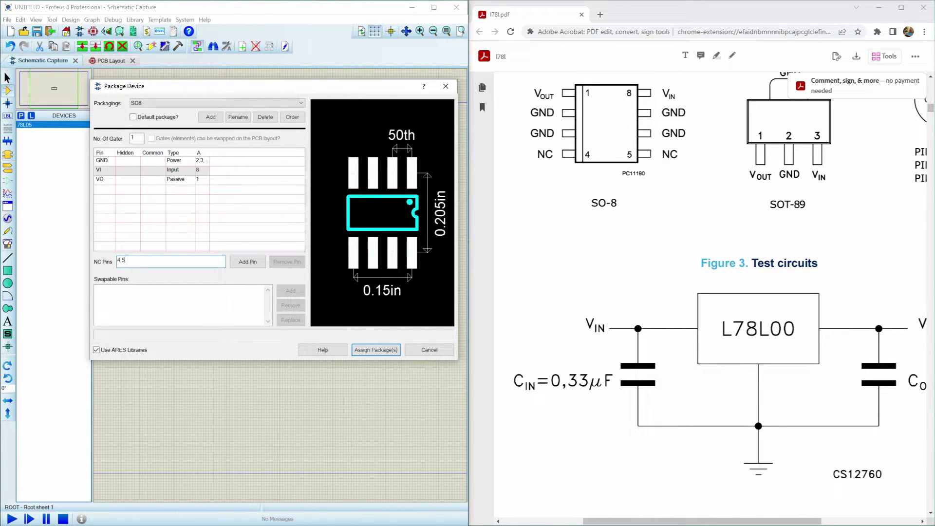
{"action": "left_click", "coordinate": [375, 350]}
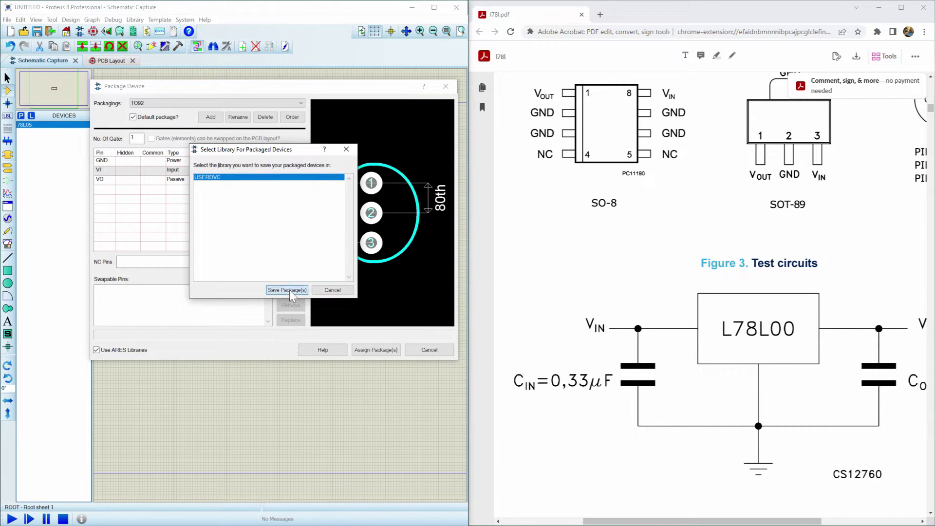
{"action": "left_click", "coordinate": [289, 290]}
{"action": "left_click", "coordinate": [254, 238]}
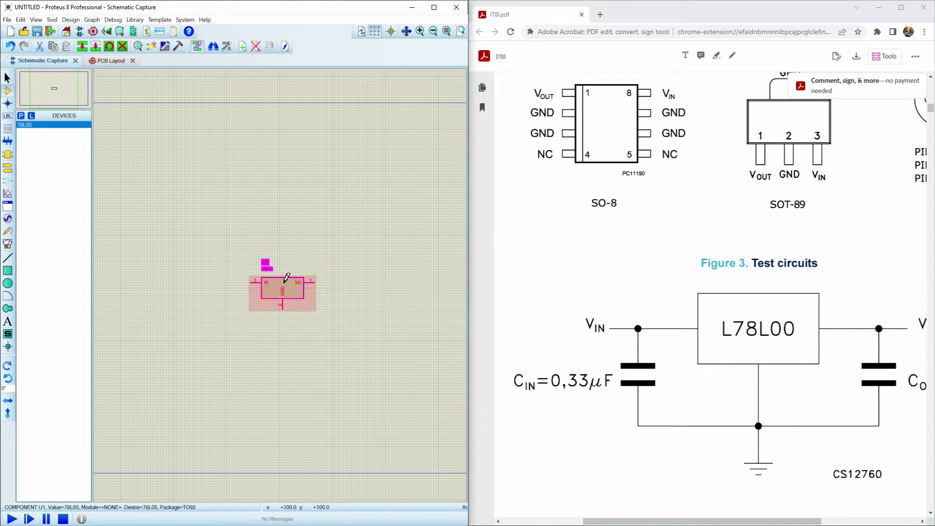
Set the PCB package of component U1 to SO8.
{"action": "double_click", "coordinate": [282, 291]}
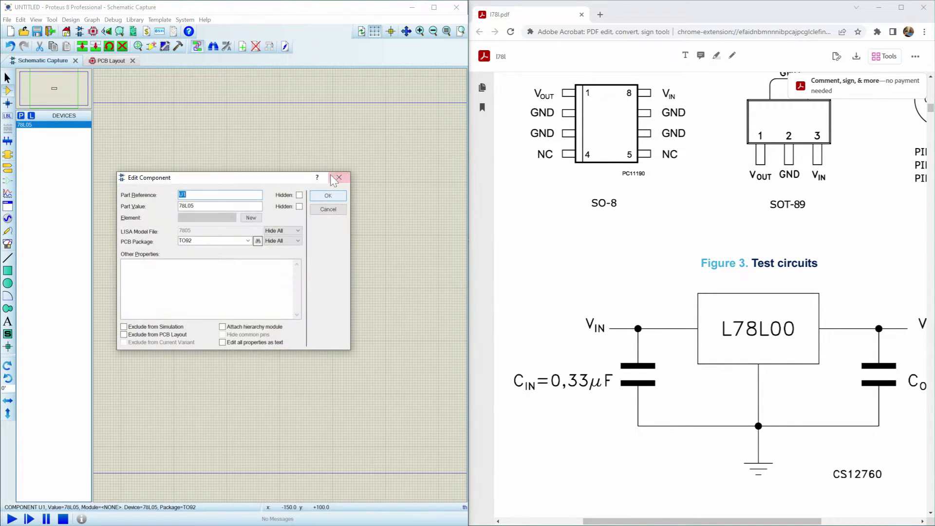
{"action": "left_click", "coordinate": [248, 240]}
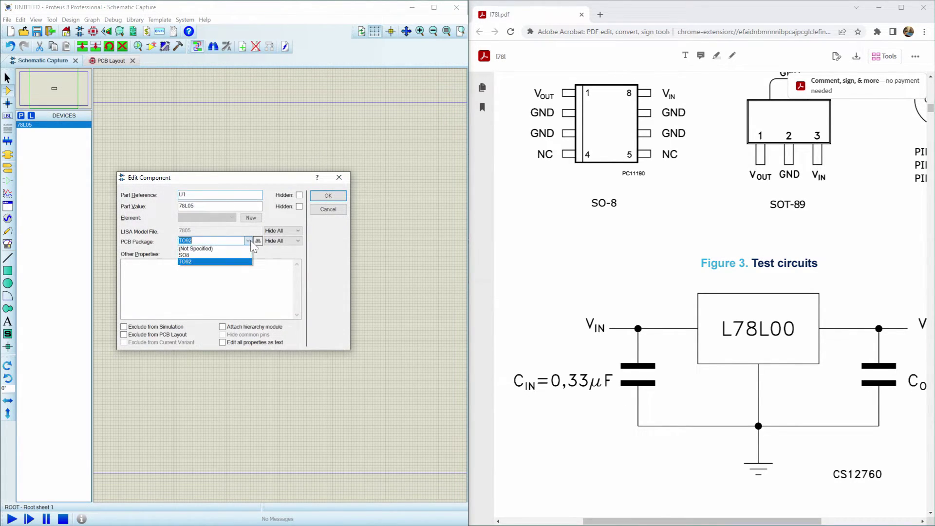
{"action": "left_click", "coordinate": [214, 255]}
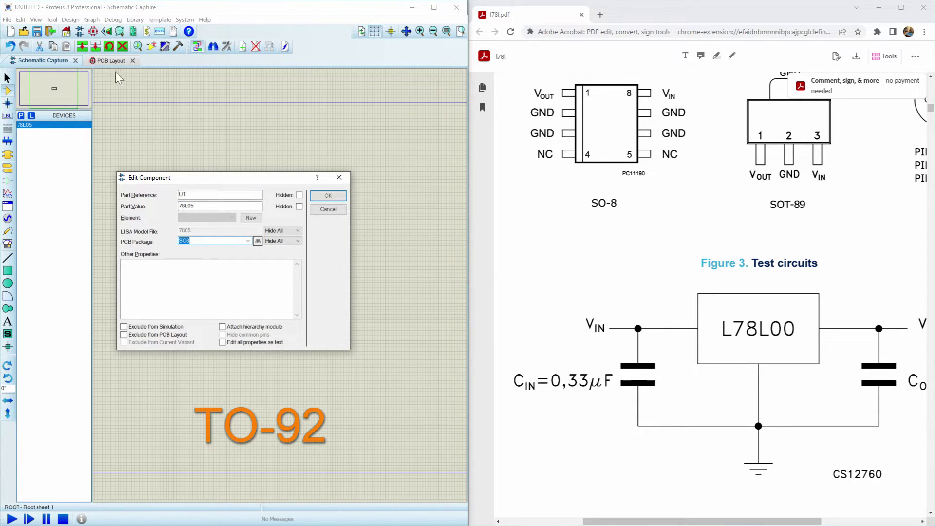
{"action": "left_click", "coordinate": [325, 196]}
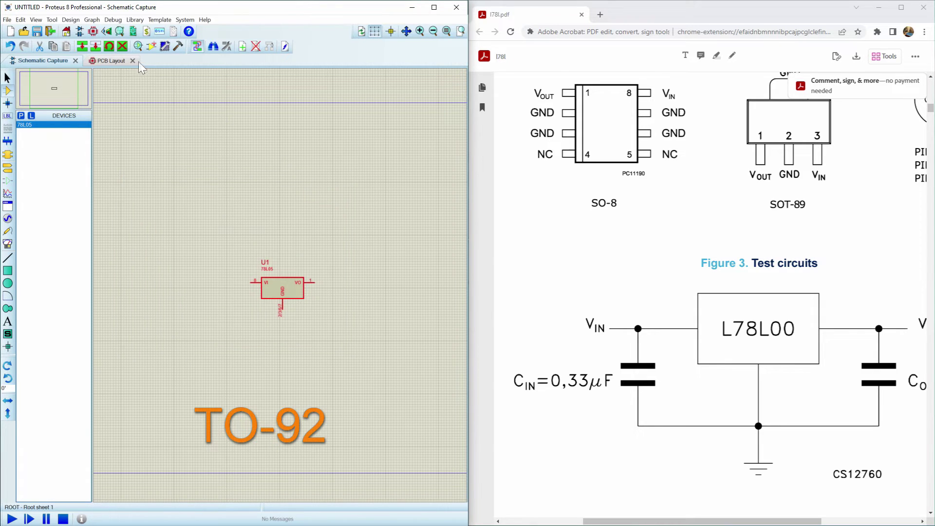
Place U1 on the PCB layout and draw a rectangular outline around it on the Board Edge layer.
{"action": "left_click", "coordinate": [112, 61]}
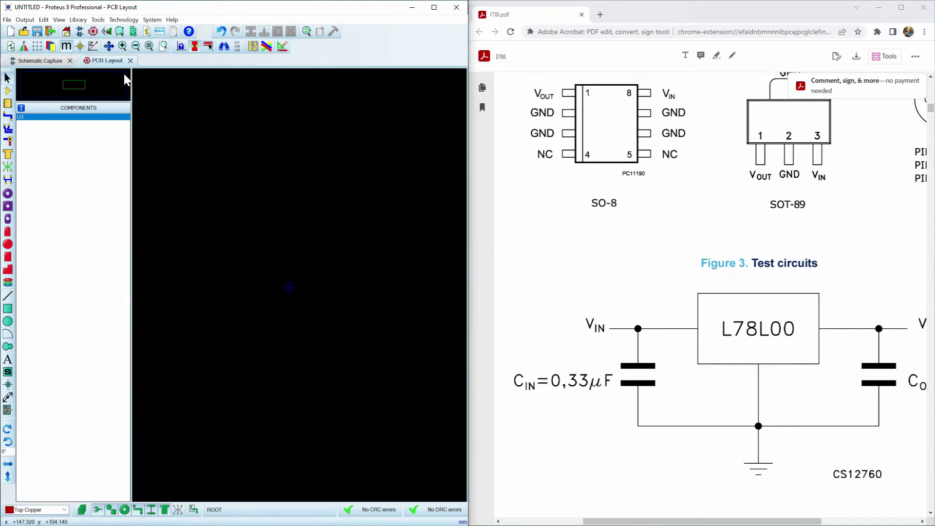
{"action": "left_click", "coordinate": [9, 93]}
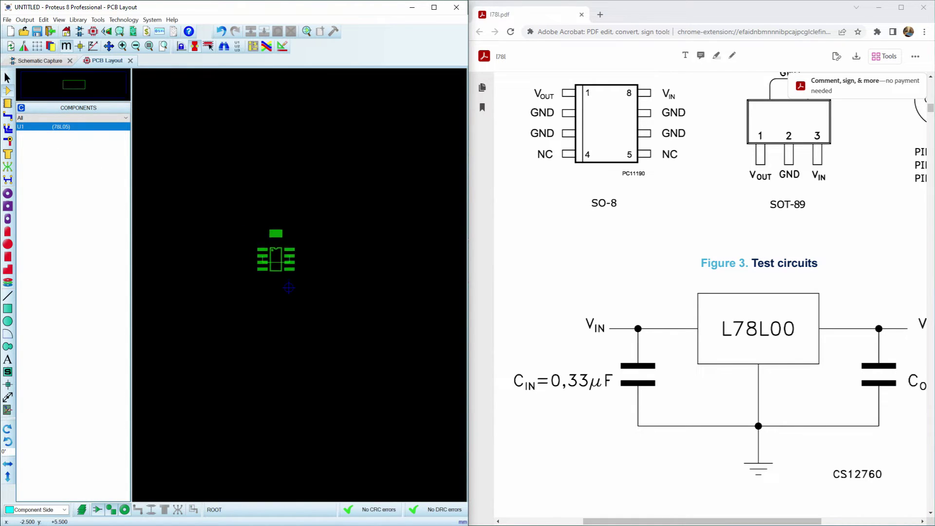
{"action": "left_click", "coordinate": [30, 510]}
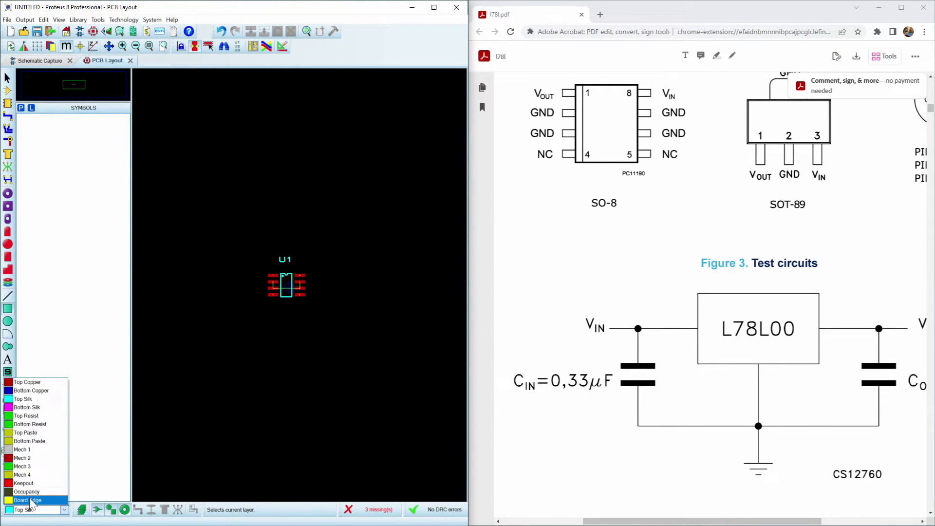
{"action": "left_click", "coordinate": [31, 501]}
{"action": "left_click_drag", "start_coordinate": [218, 241], "coordinate": [346, 332]}
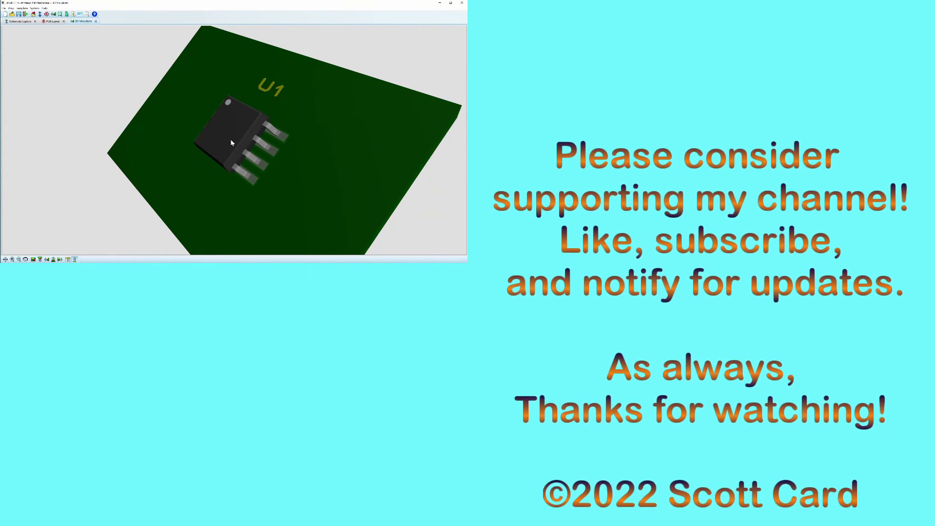
Inspect the board and its U1 package from different angles in the 3D Visualizer.
{"action": "mouse_move", "coordinate": [235, 133]}
{"action": "left_mouse_down"}
{"action": "mouse_move", "coordinate": [248, 132]}
{"action": "mouse_move", "coordinate": [244, 138]}
{"action": "left_mouse_up"}
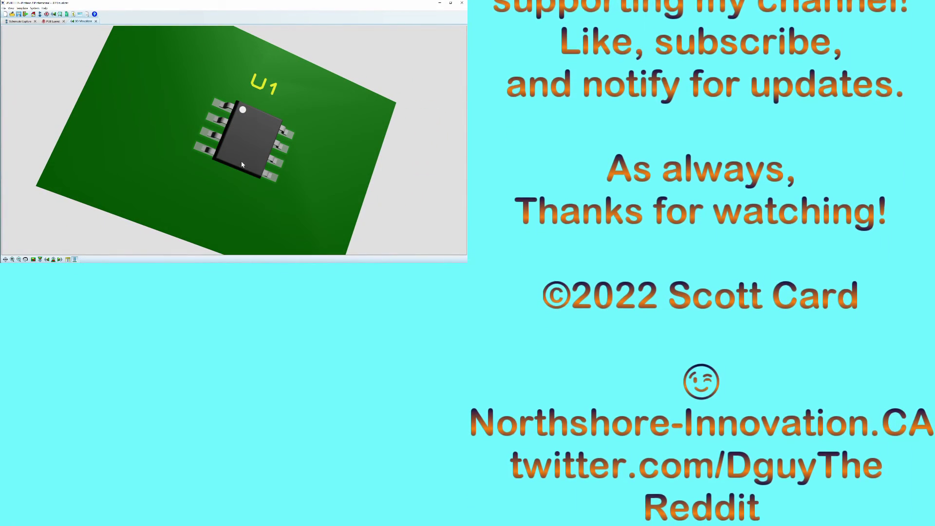